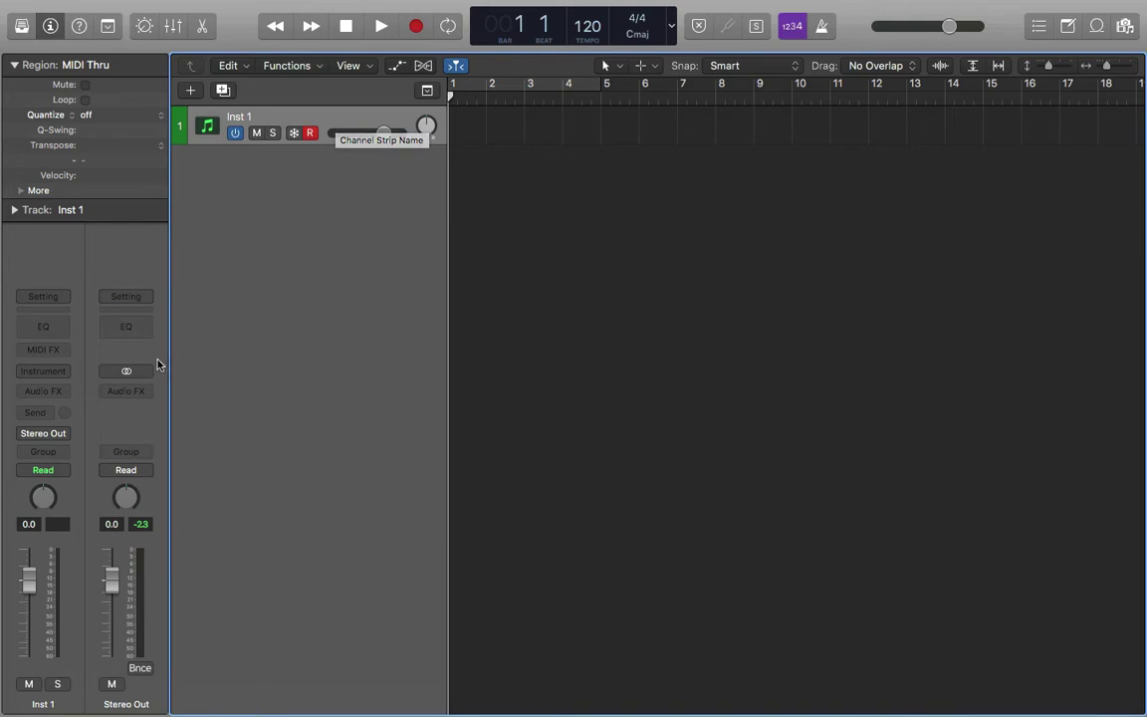
Load Drum Kit Designer in Stereo mode on the Inst 1 instrument slot.
click(62, 374)
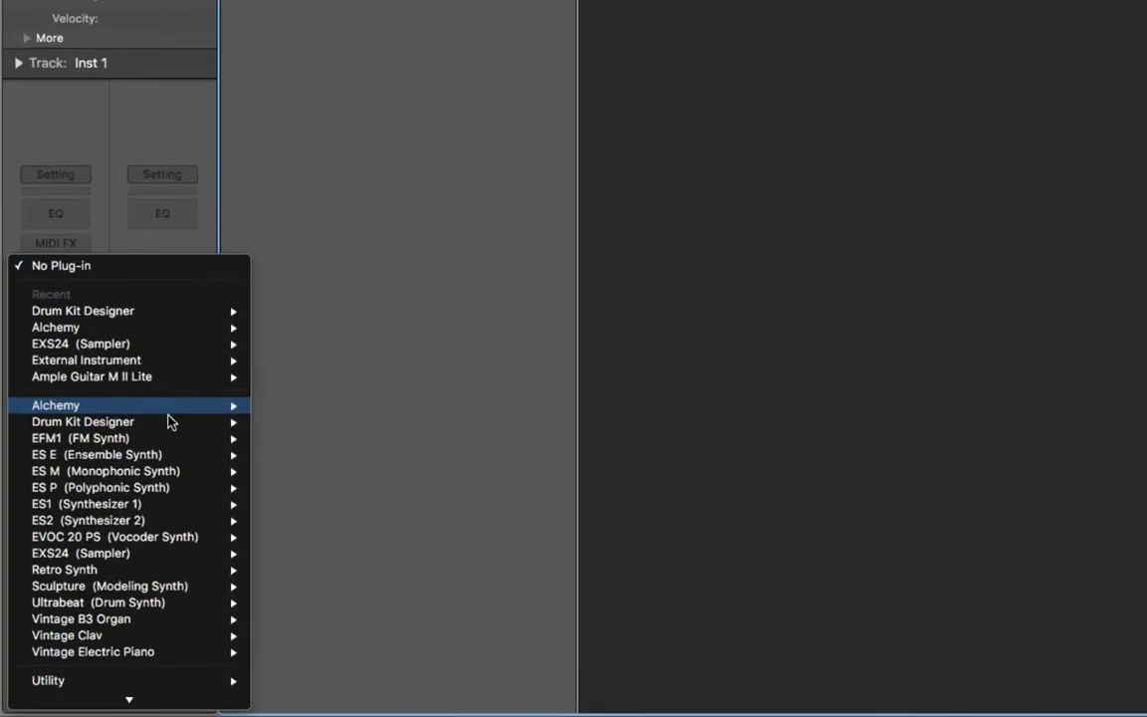
mouse_move(142, 489)
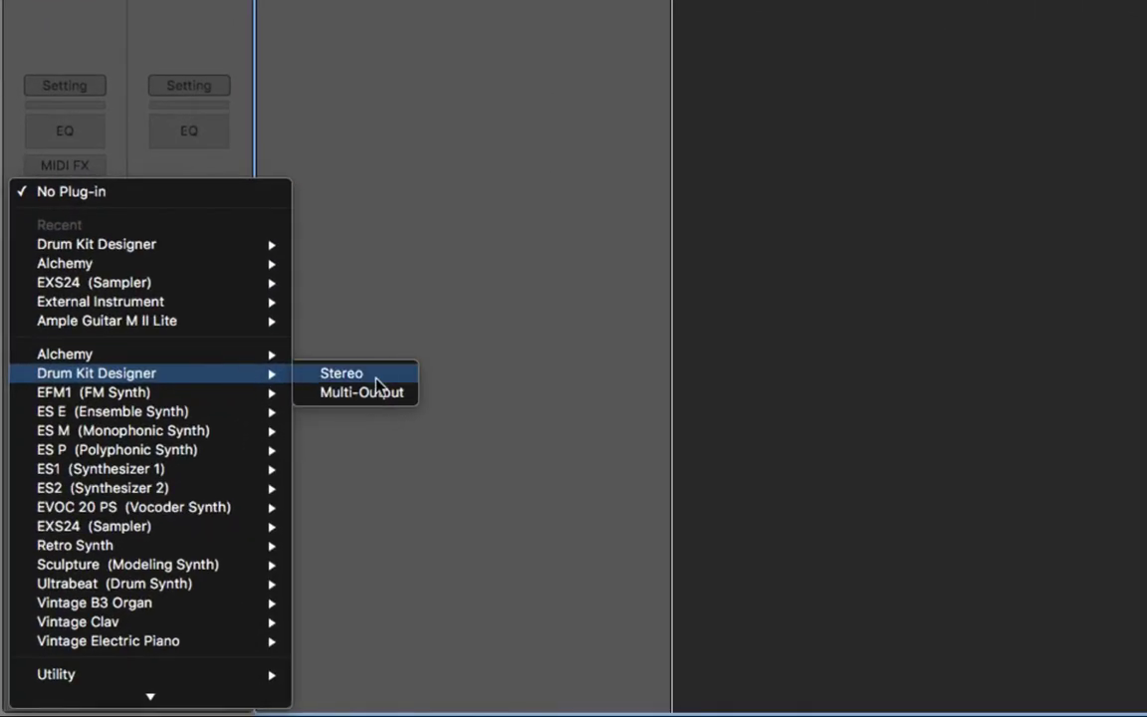
click(400, 374)
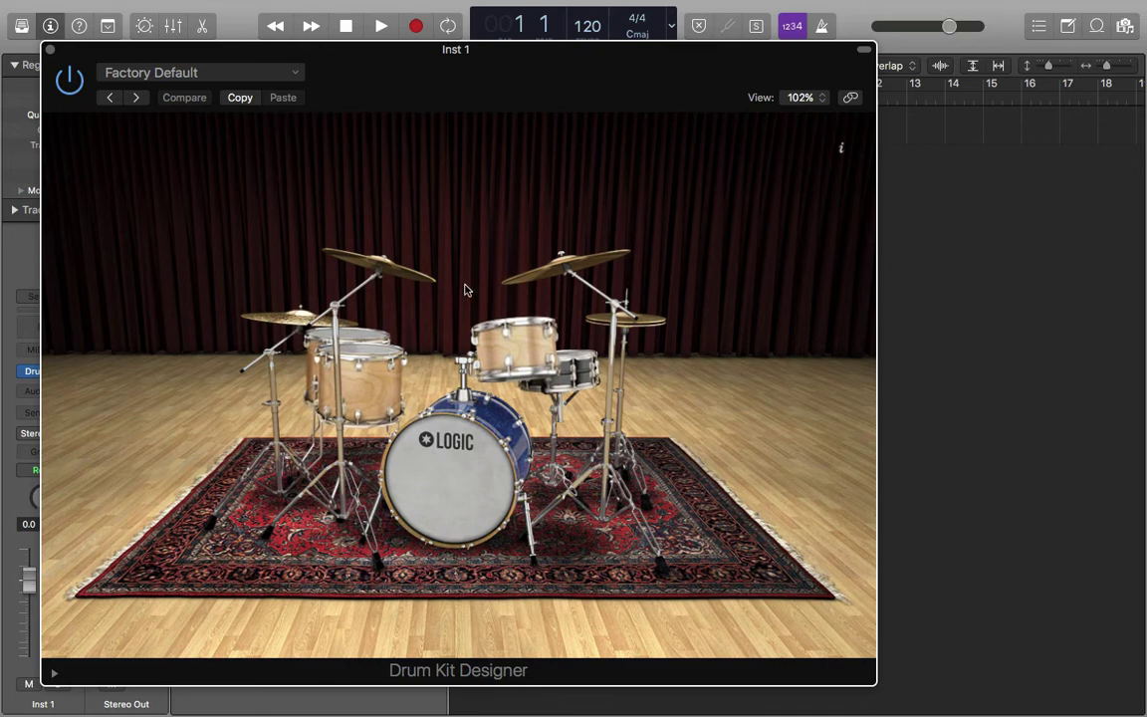
Inspect the kick, snare, toms, crash cymbals and small right cymbal of the Factory Default kit.
click(489, 450)
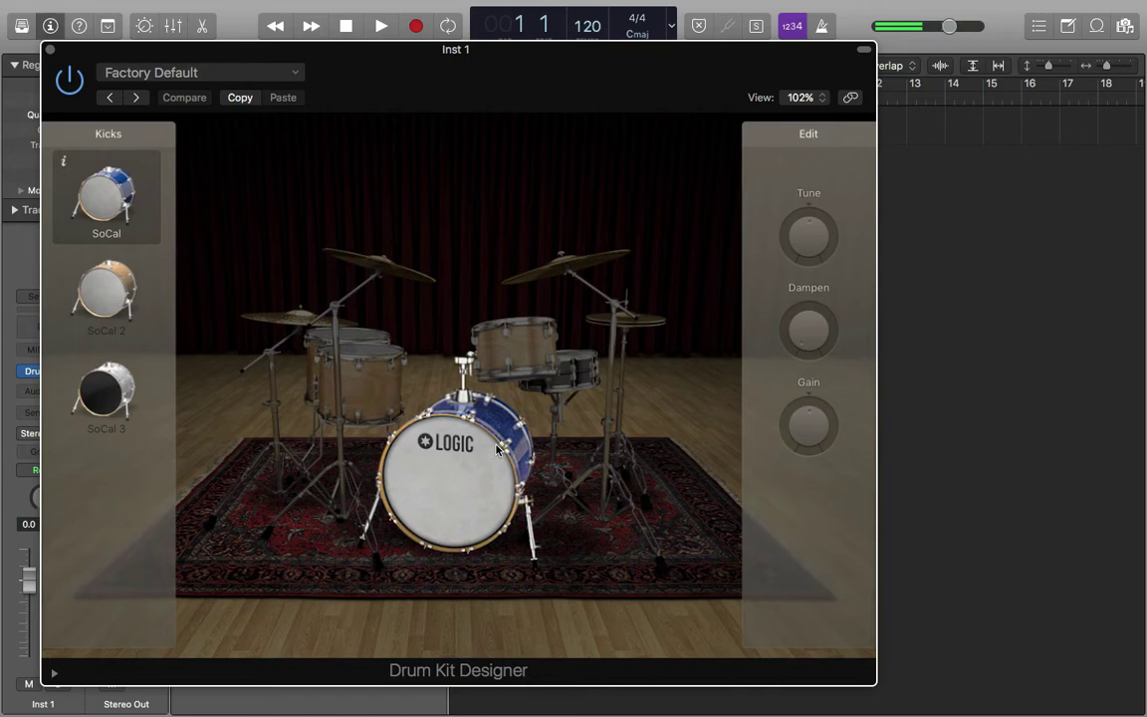
click(570, 370)
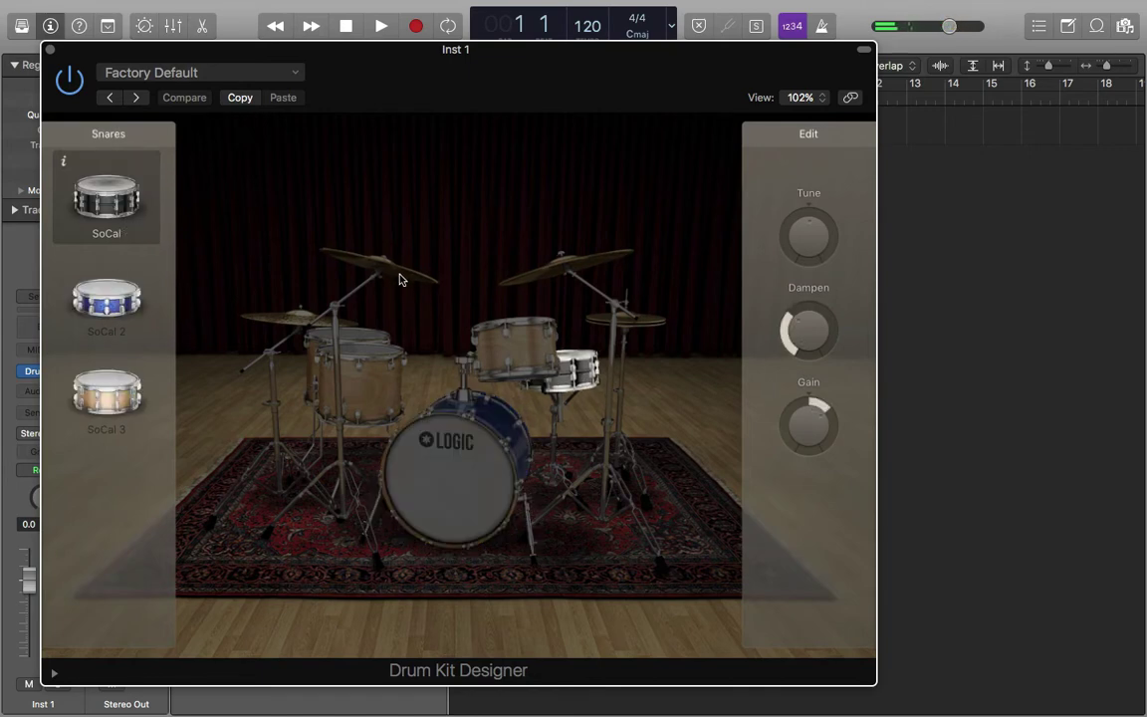
click(368, 372)
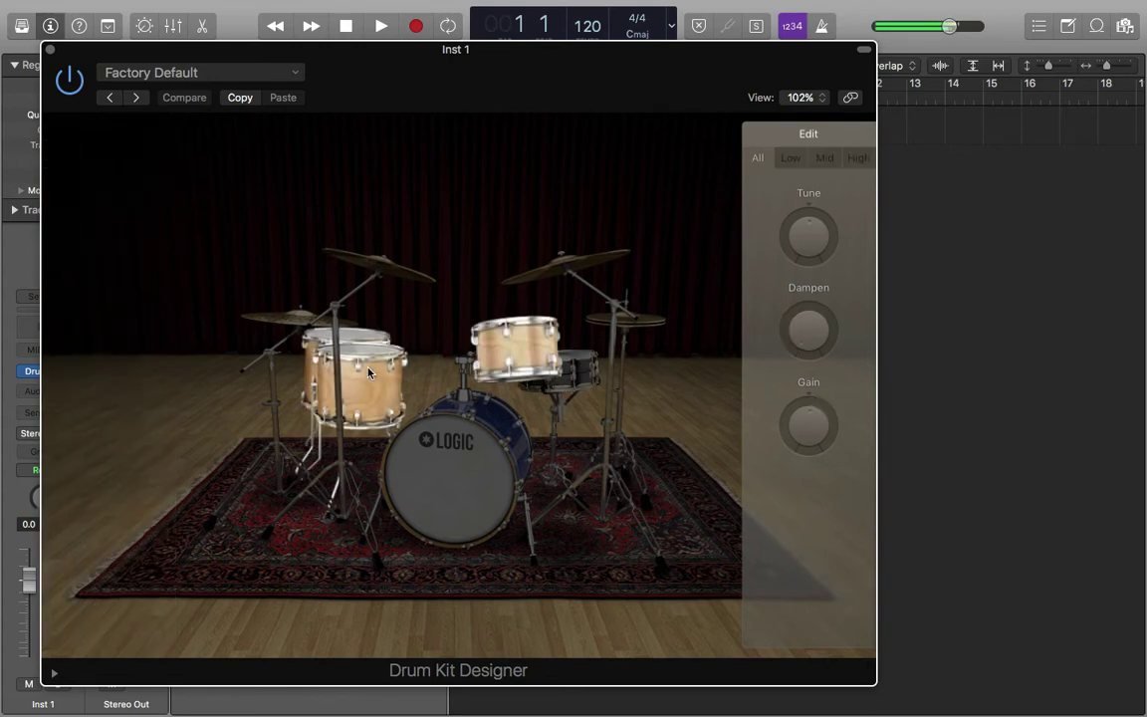
click(410, 279)
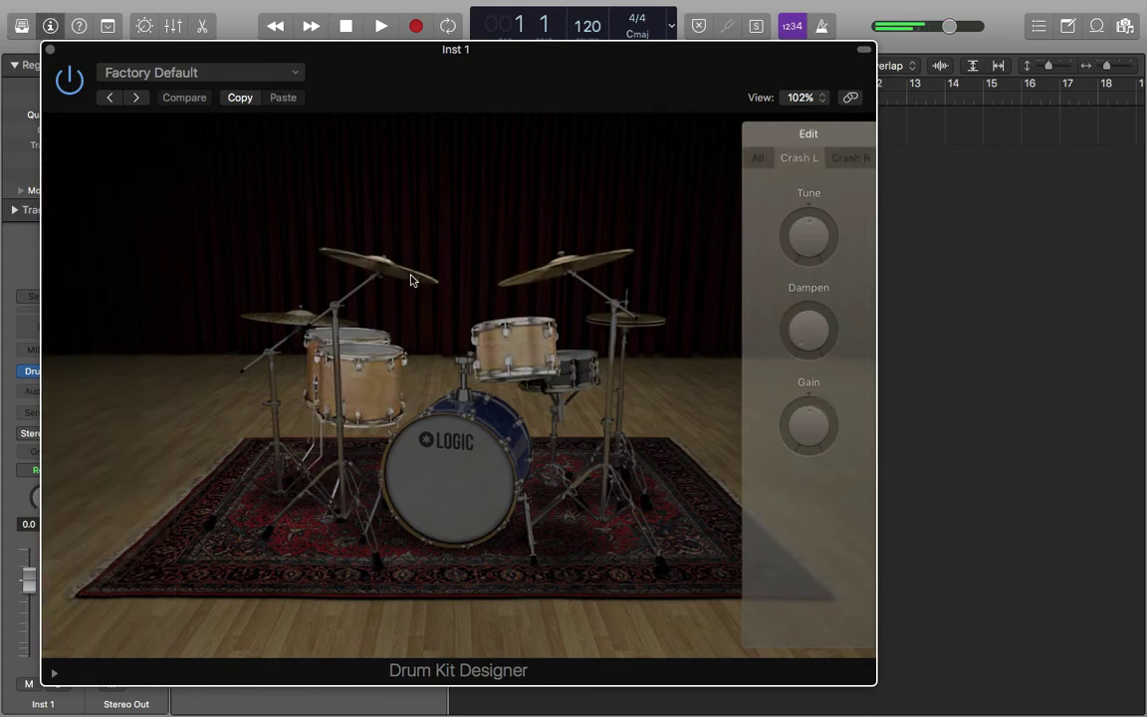
click(649, 324)
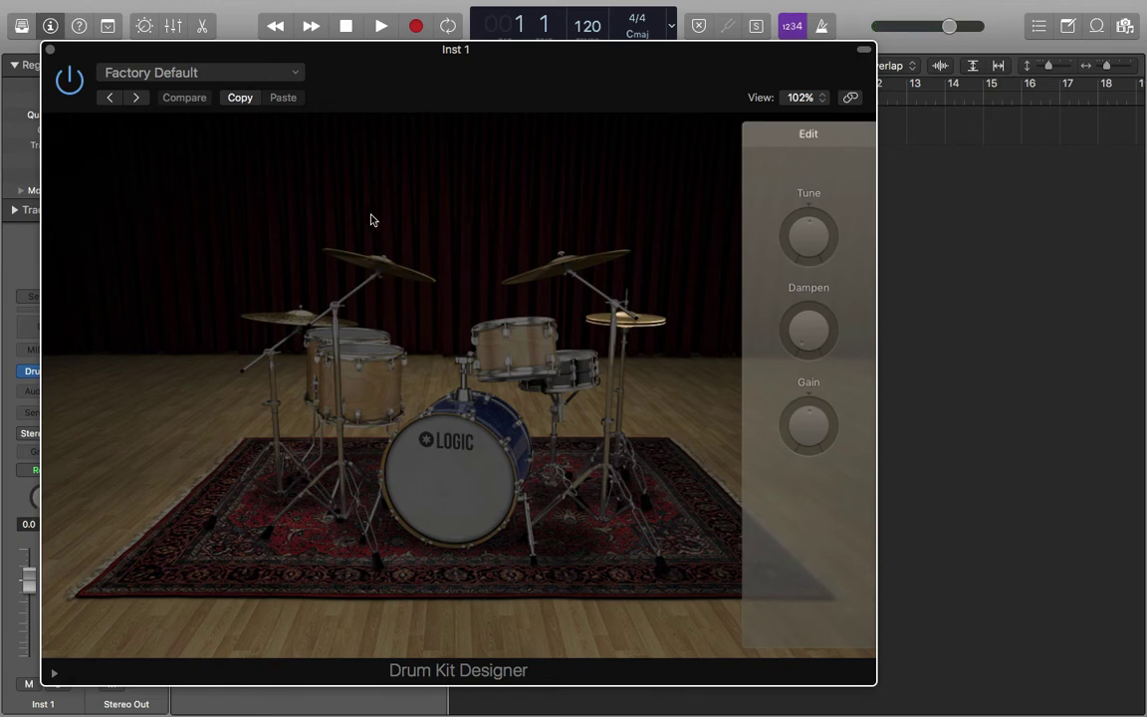
Switch Drum Kit Designer on Inst 1 to Multi-Output mode and reopen its window.
click(49, 48)
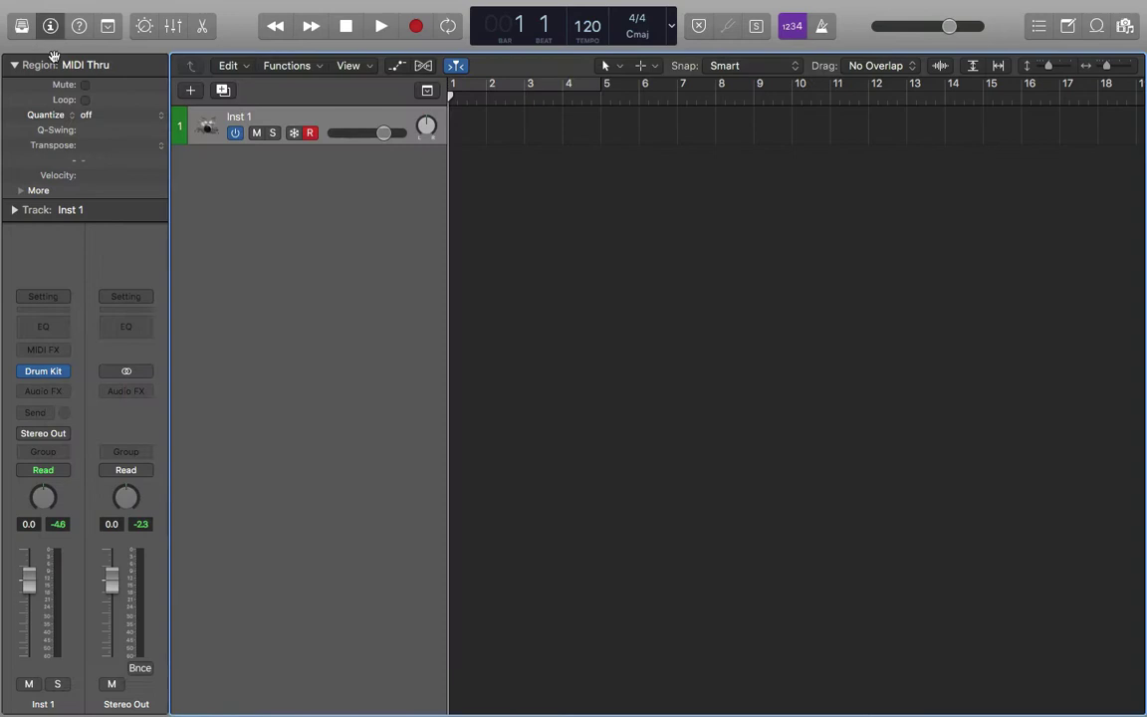
click(60, 370)
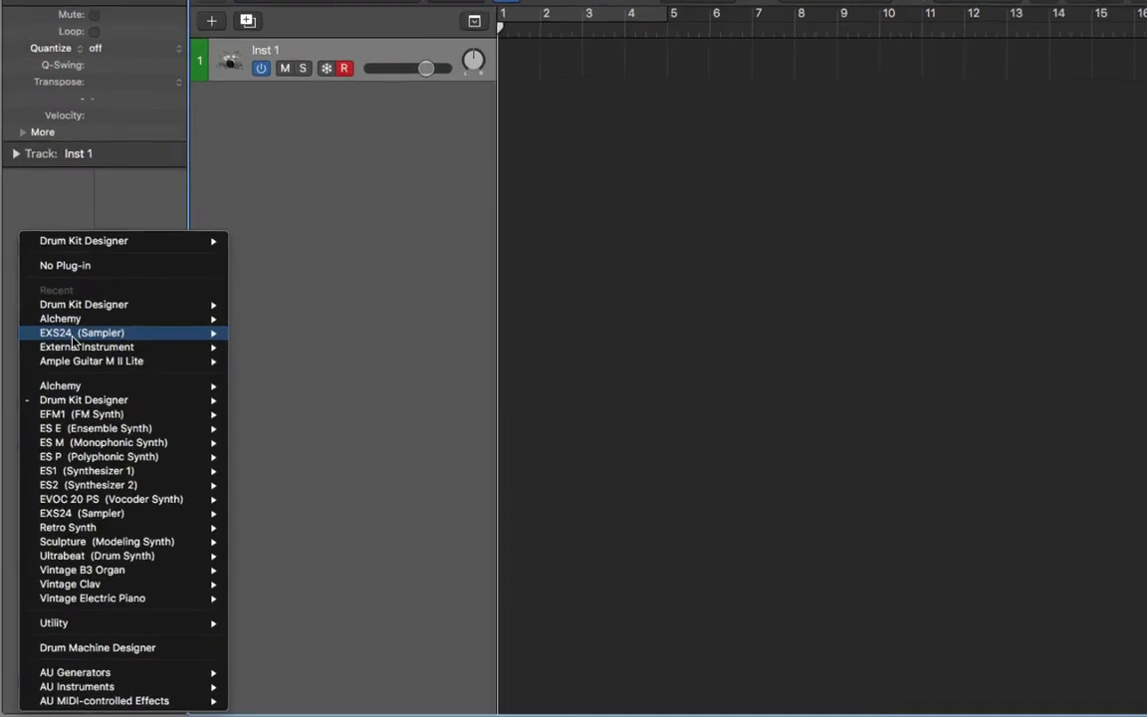
mouse_move(72, 431)
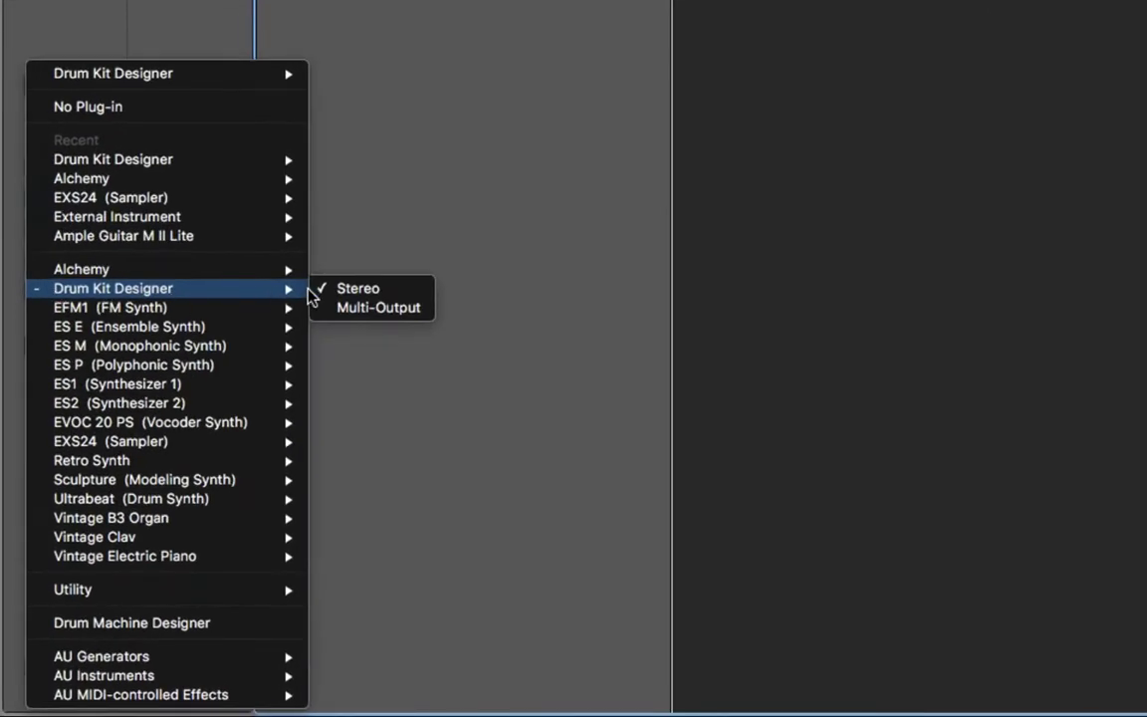
click(423, 311)
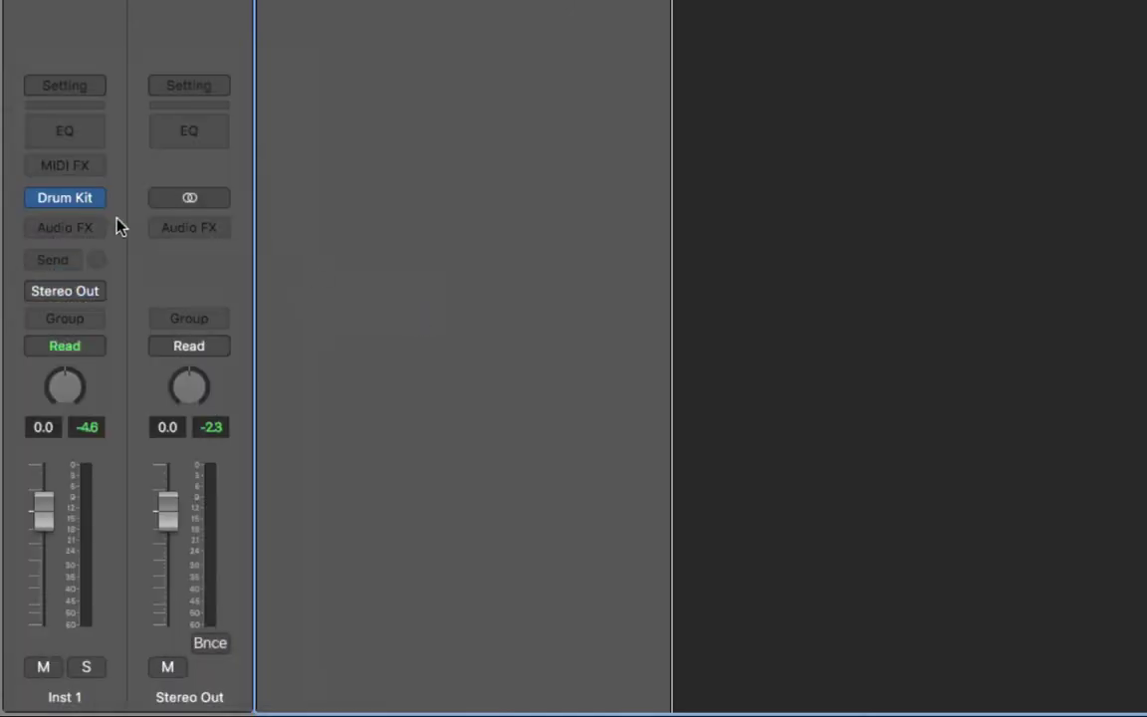
click(65, 198)
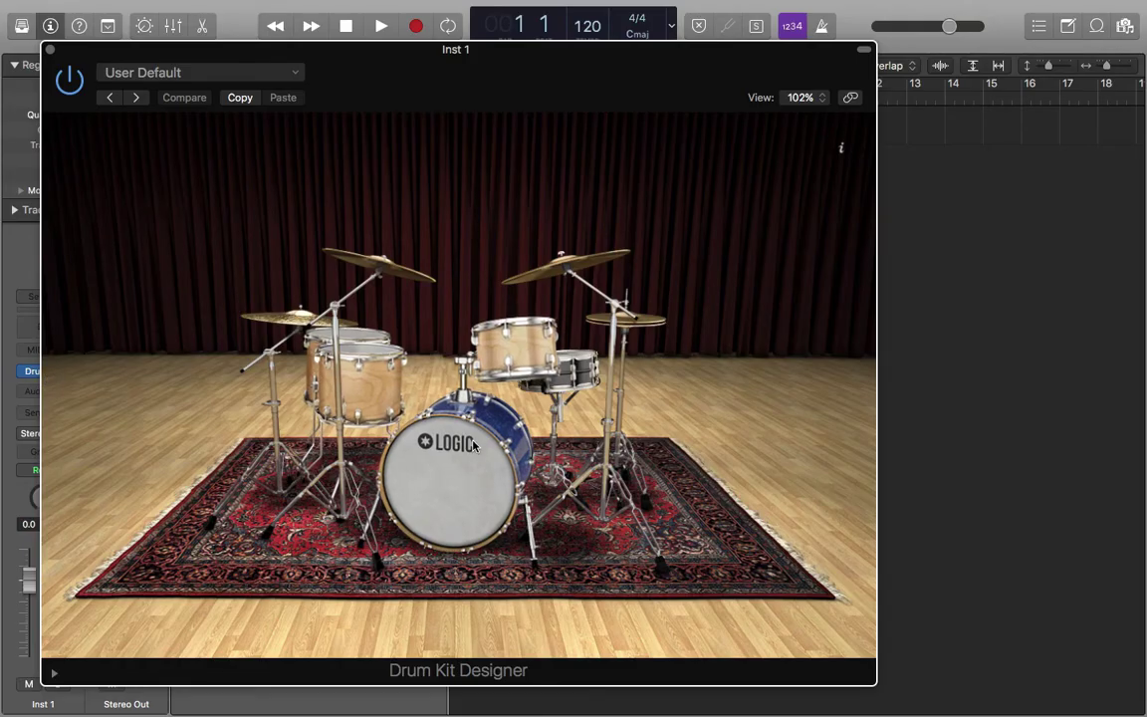
Inspect the kick, snare and toms of the User Default kit.
click(468, 435)
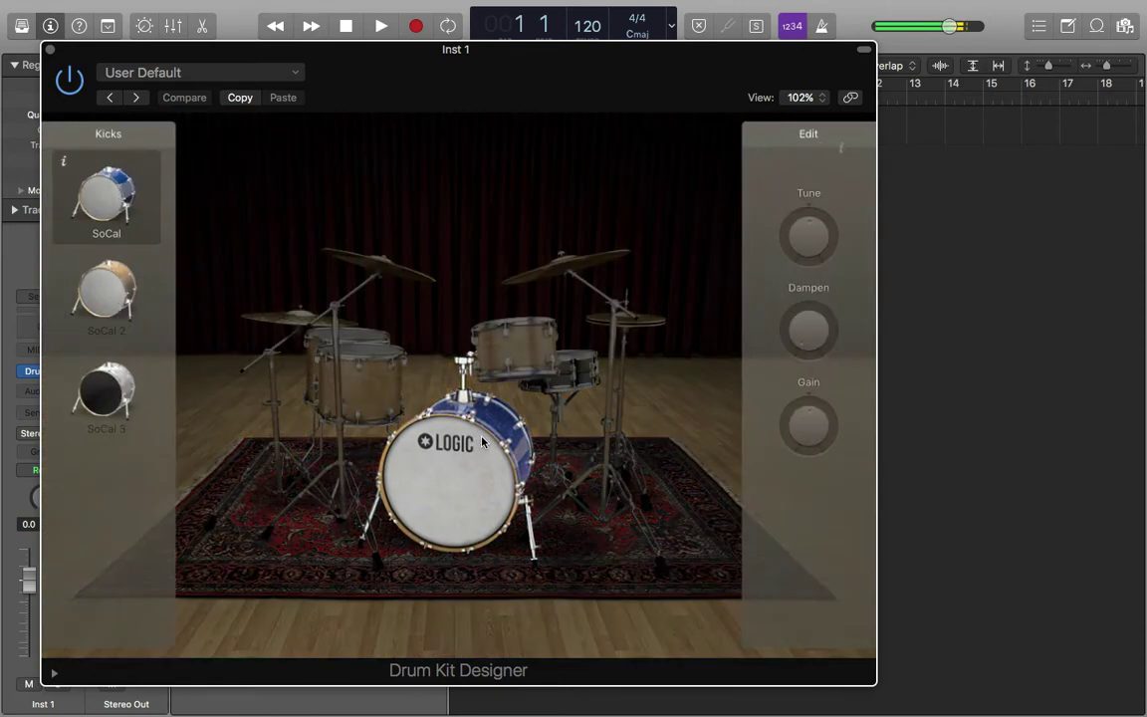
click(587, 375)
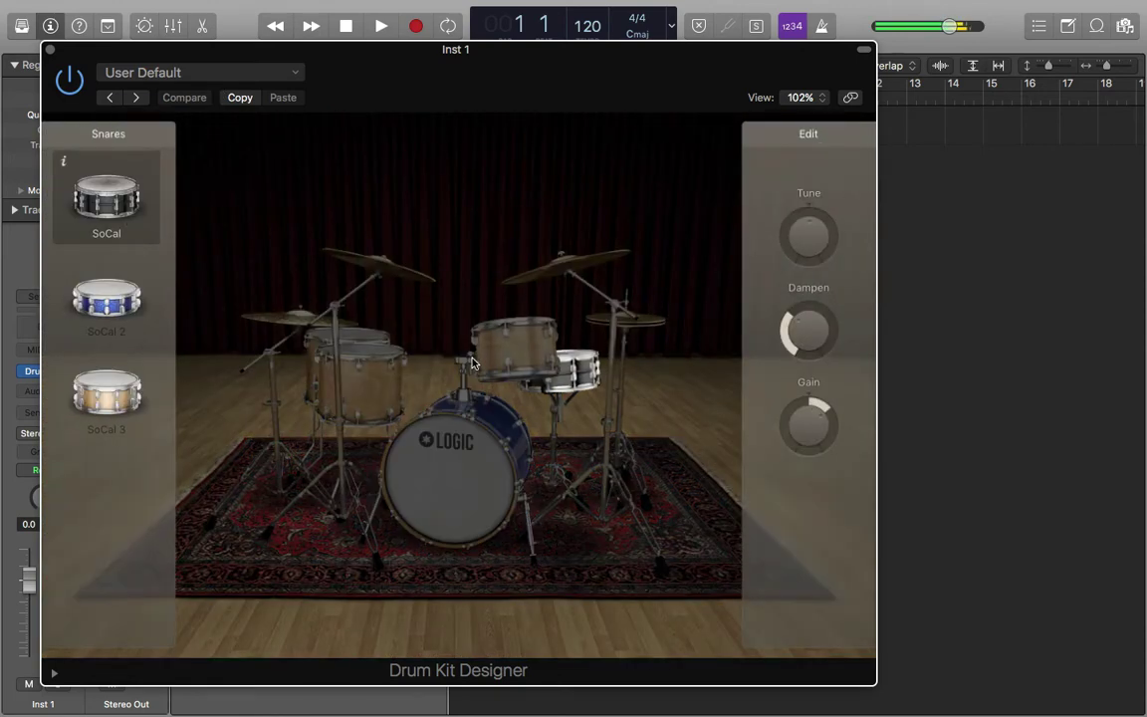
click(508, 338)
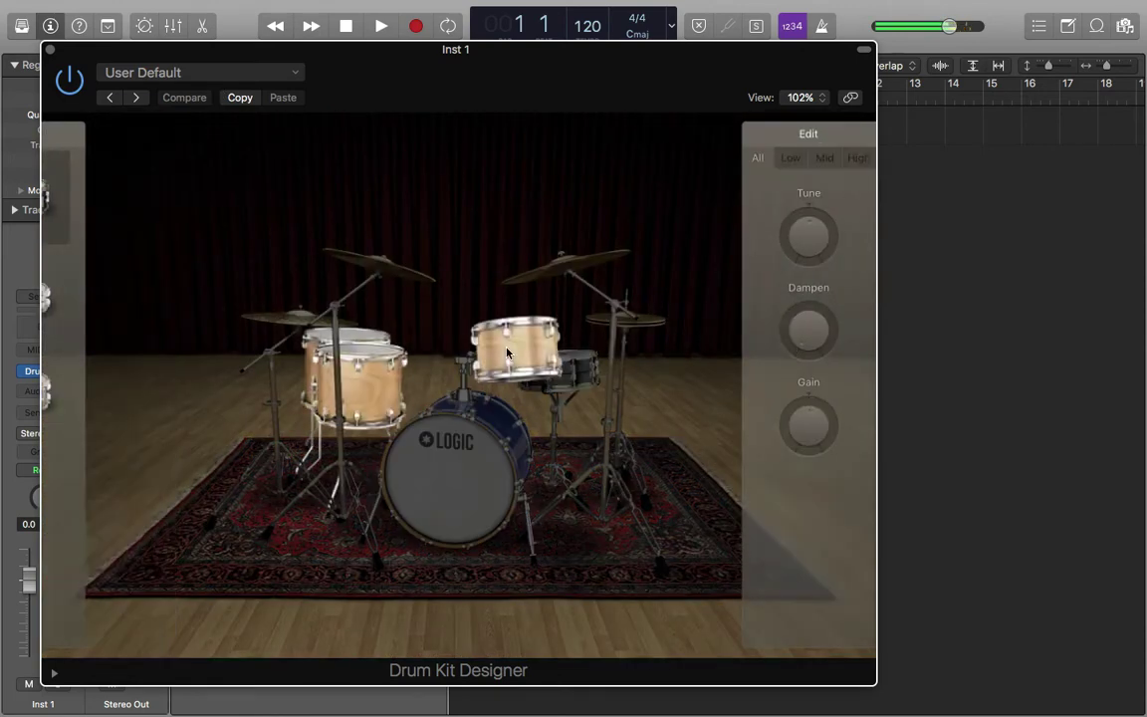
Load the Classic Sixties Kit preset and browse its tom choices.
click(224, 75)
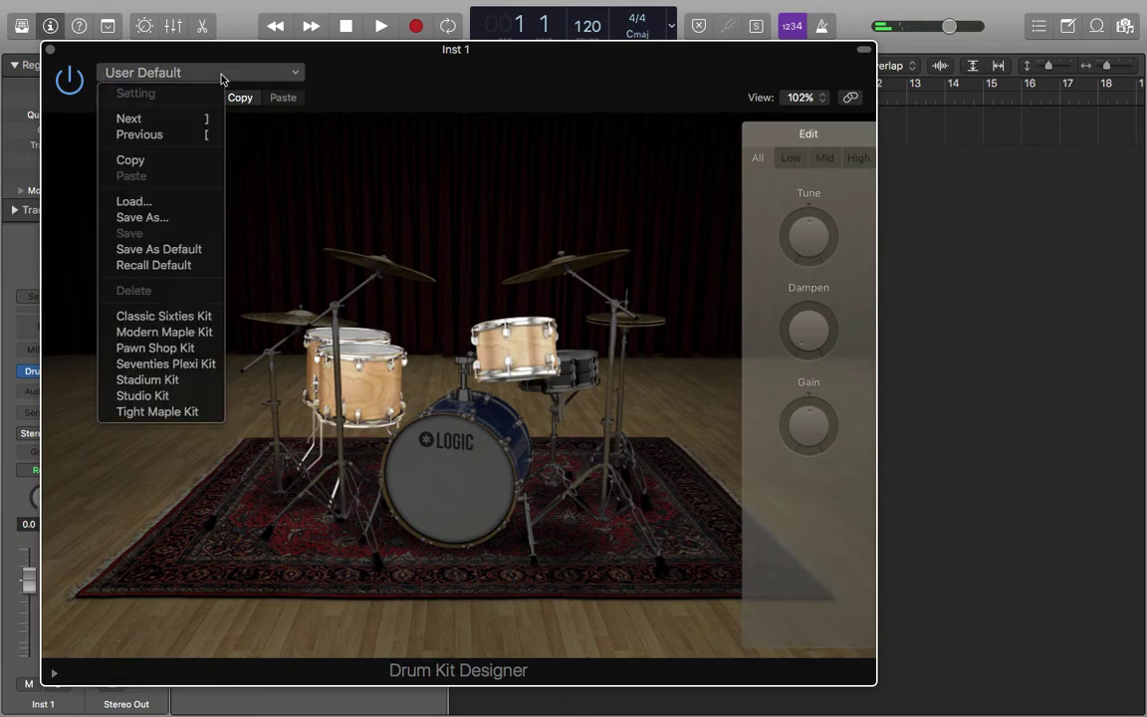
click(172, 318)
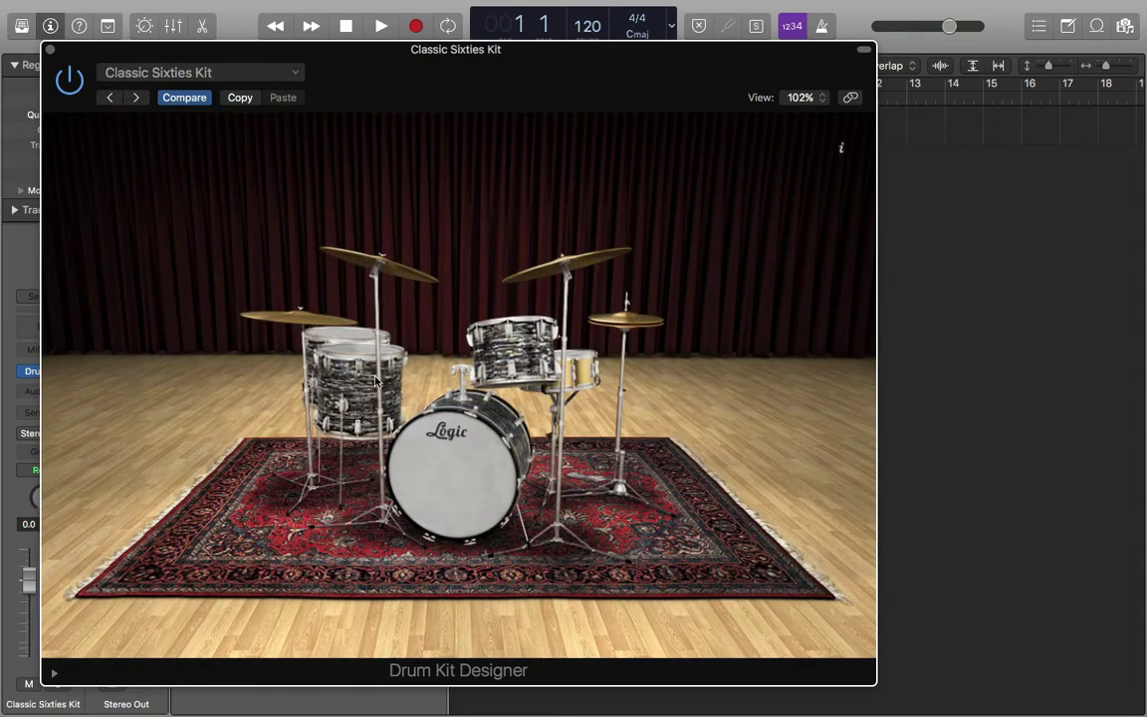
click(378, 381)
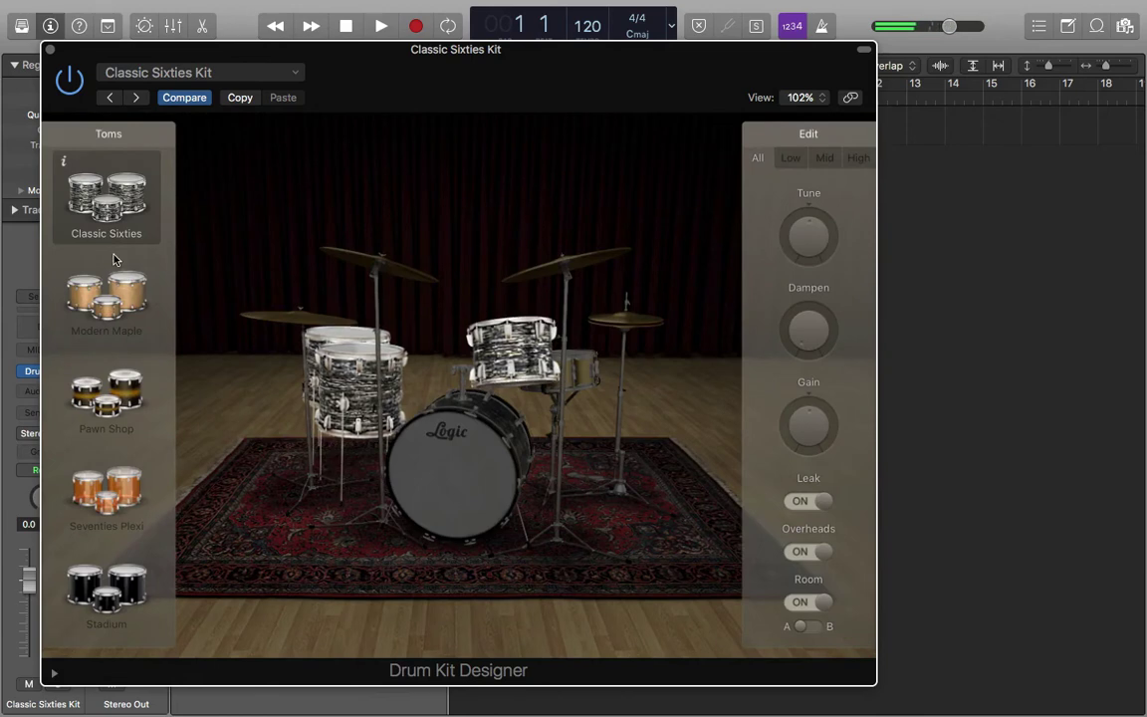
scroll(108, 249, down, 5)
scroll(129, 398, down, 2)
scroll(114, 441, up, 8)
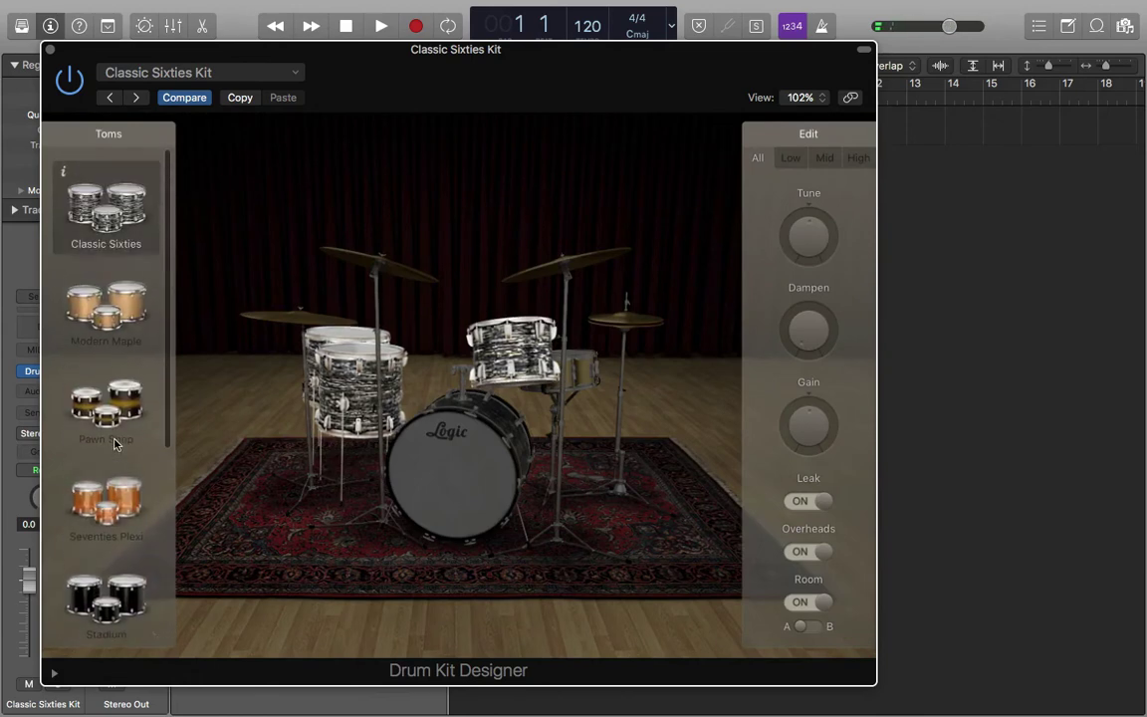
scroll(97, 309, down, 5)
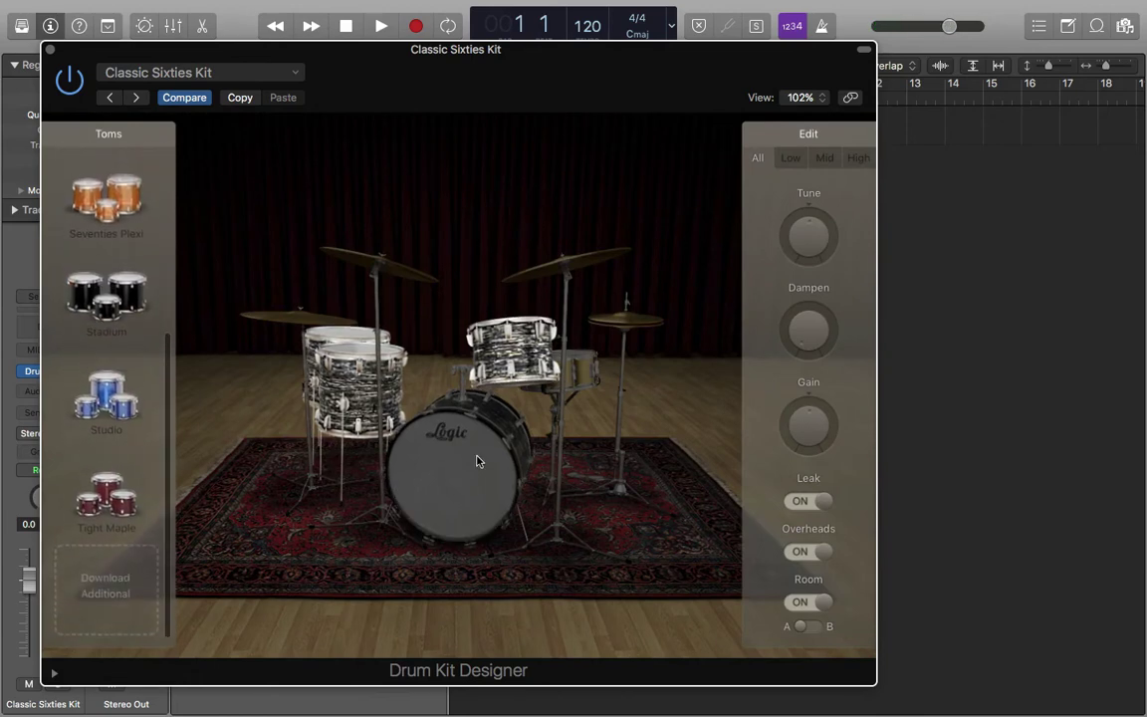
Browse the kick, snare, right crash and hi-hat alternatives, ending back on the kick.
click(428, 408)
scroll(136, 328, down, 6)
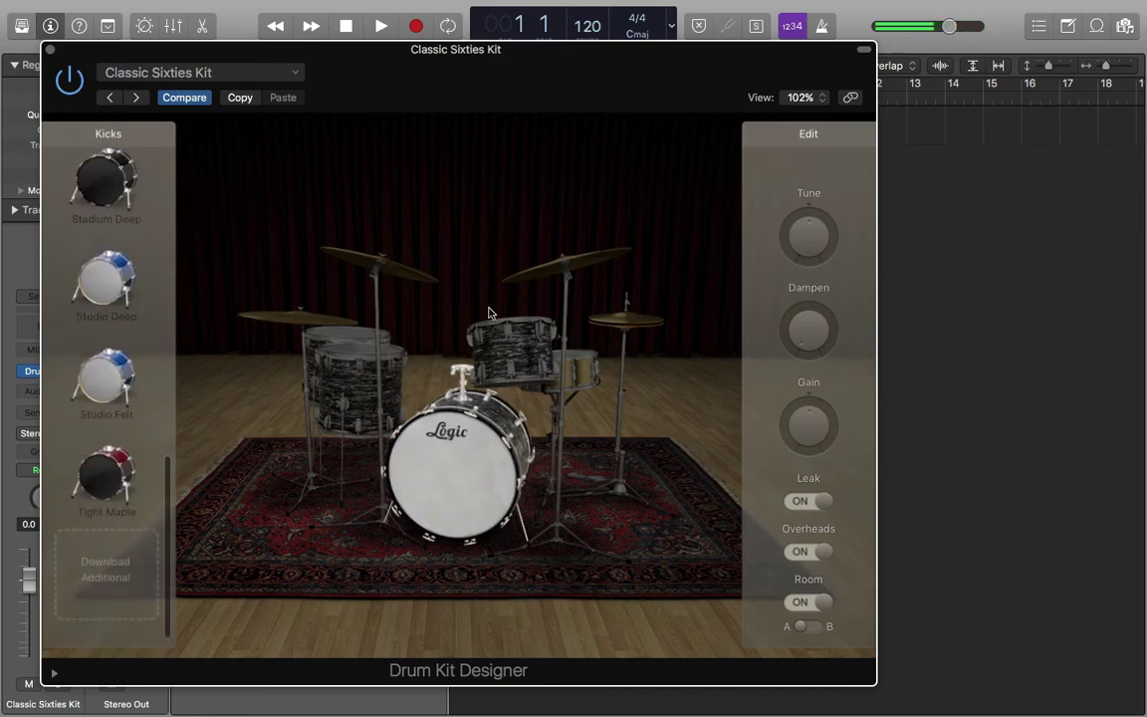
click(586, 369)
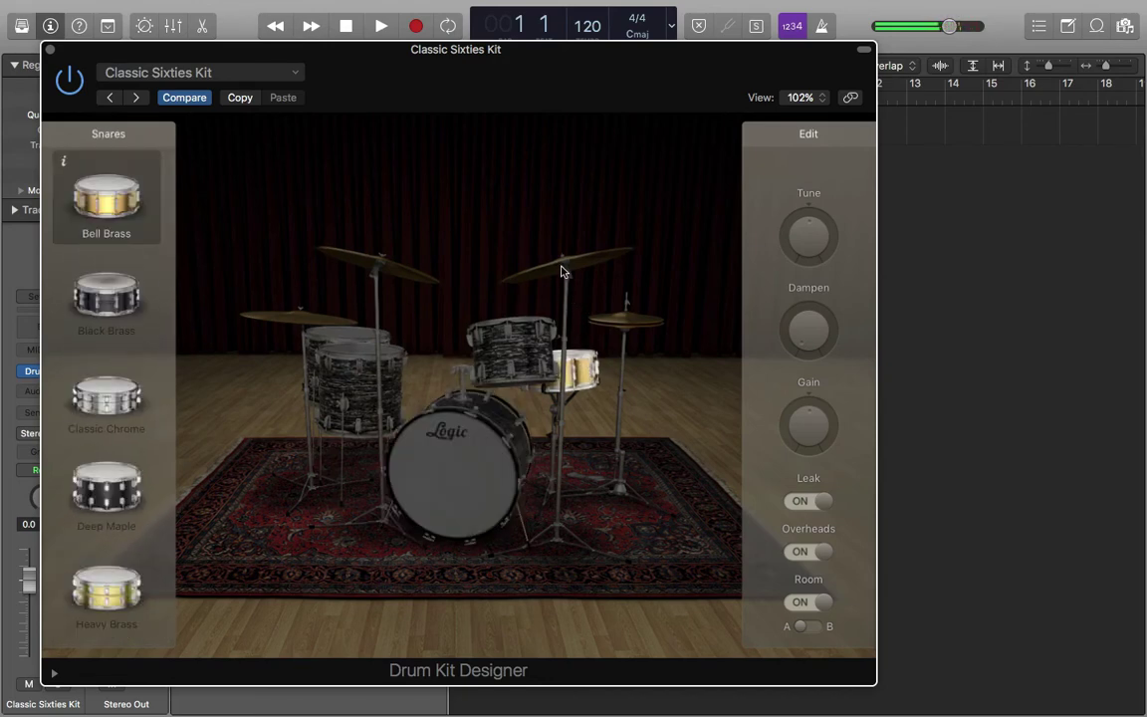
click(560, 271)
click(636, 326)
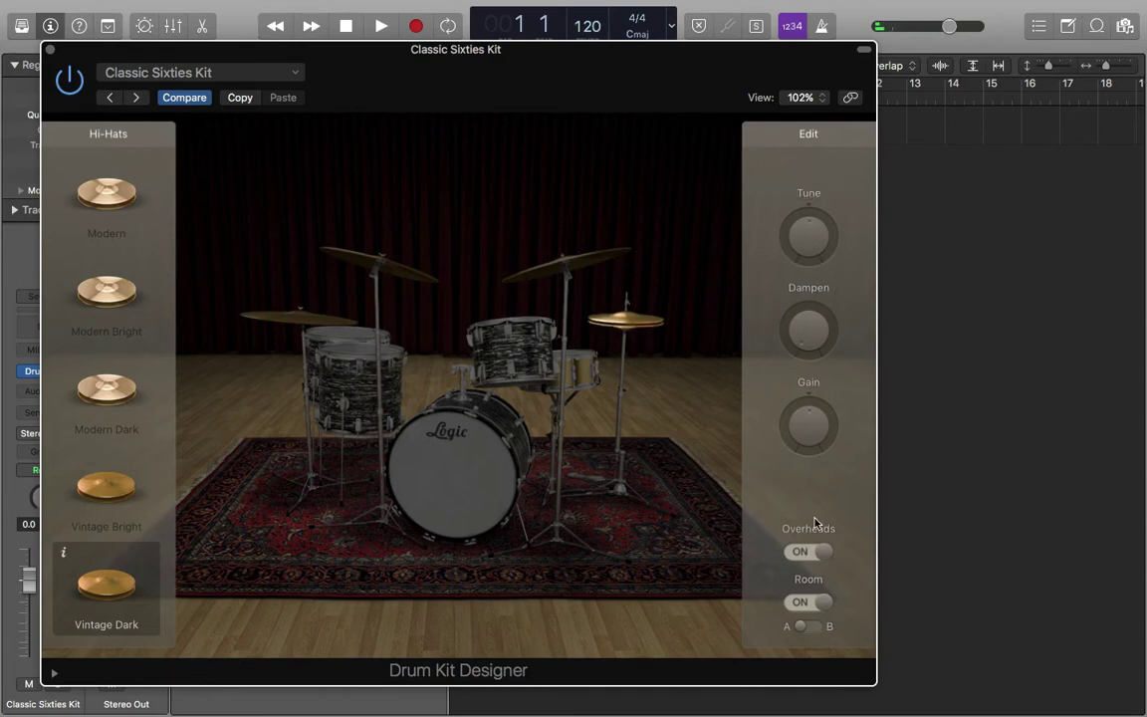
click(453, 463)
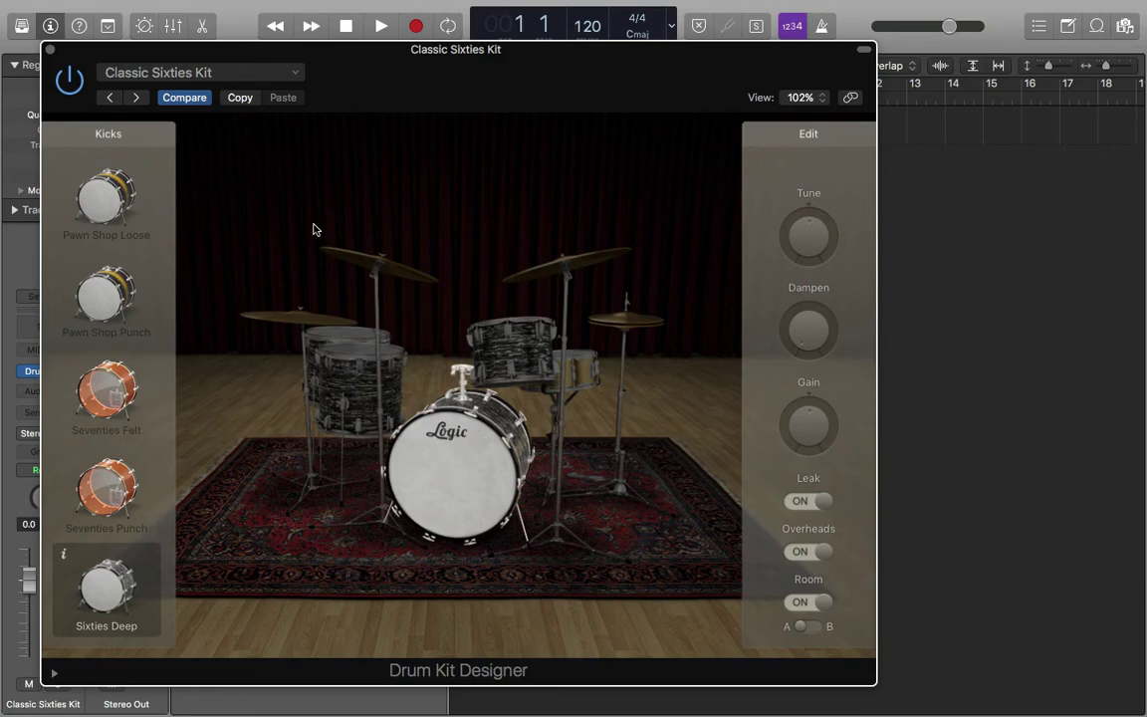
Browse the Library's Drum Kit > Producer Kits patches, then reopen Drum Kit Designer.
click(49, 48)
key(y)
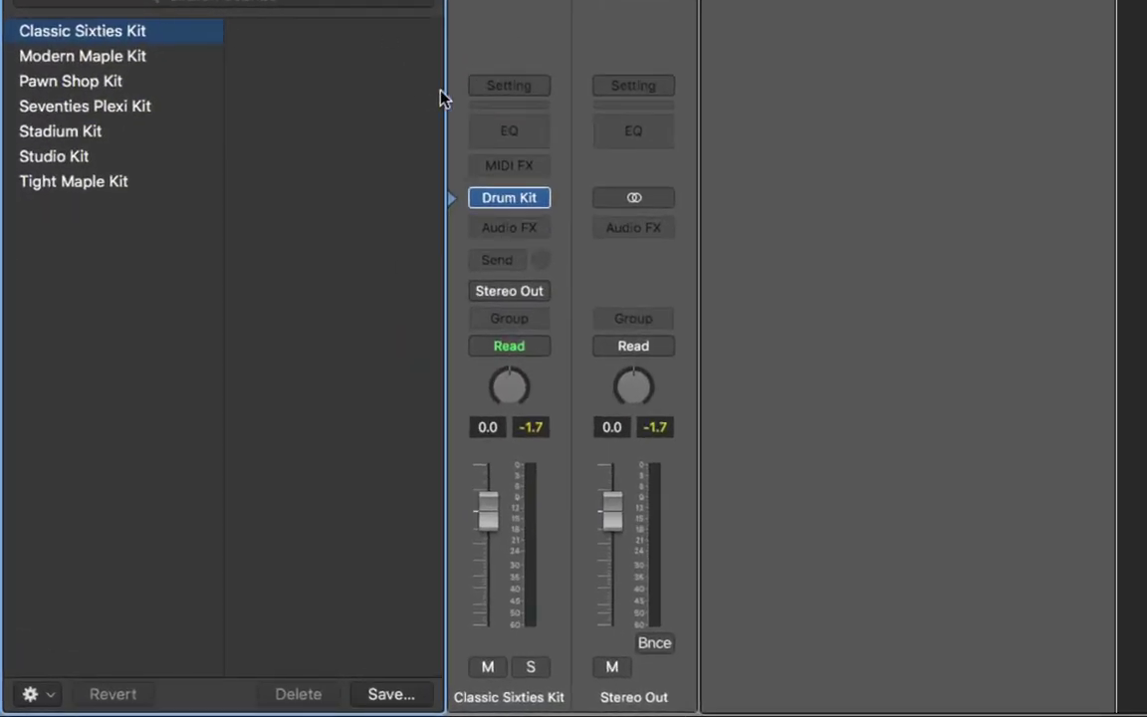
click(468, 85)
click(106, 55)
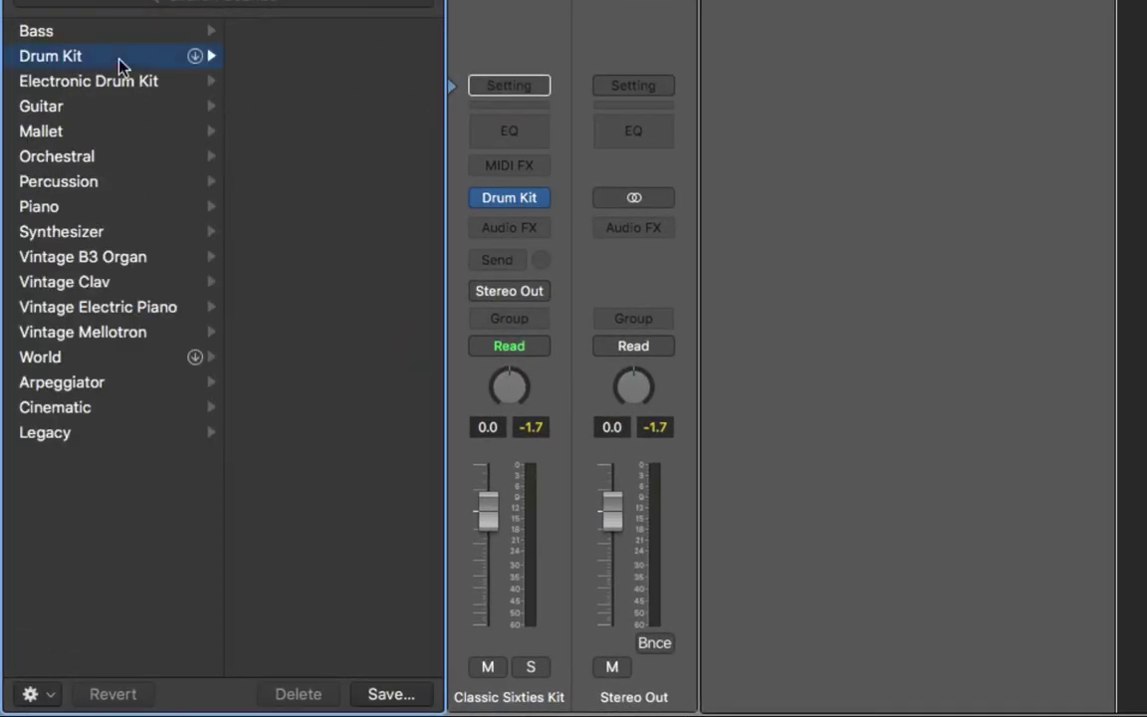
click(299, 482)
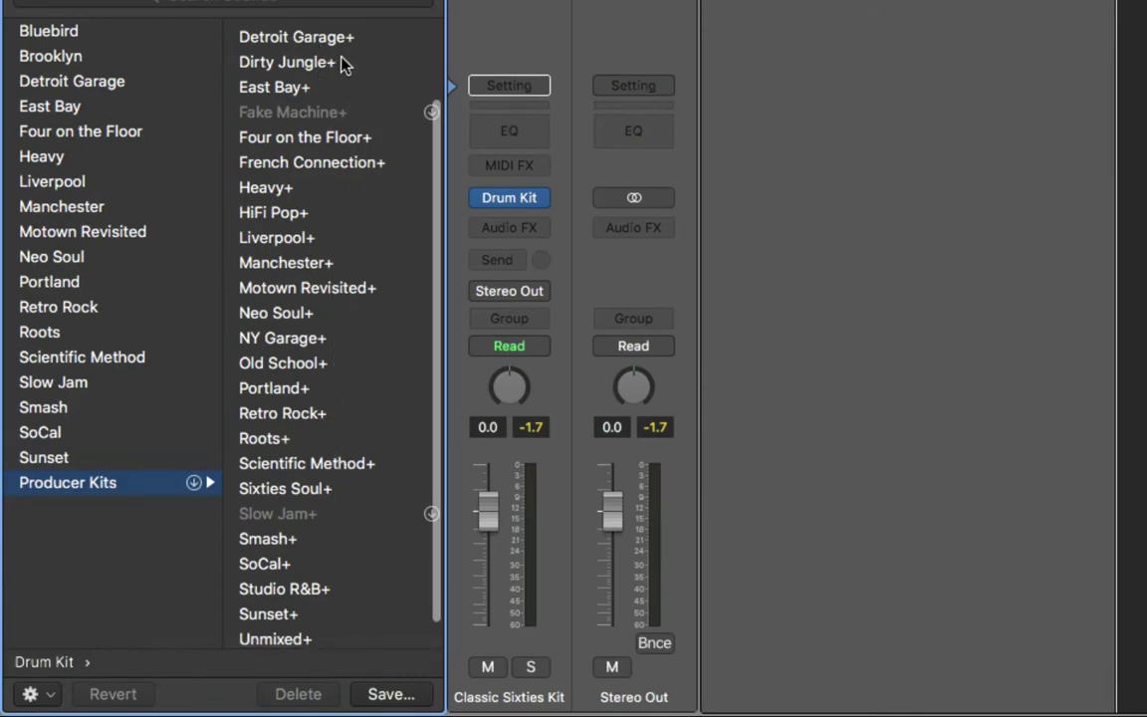
click(528, 203)
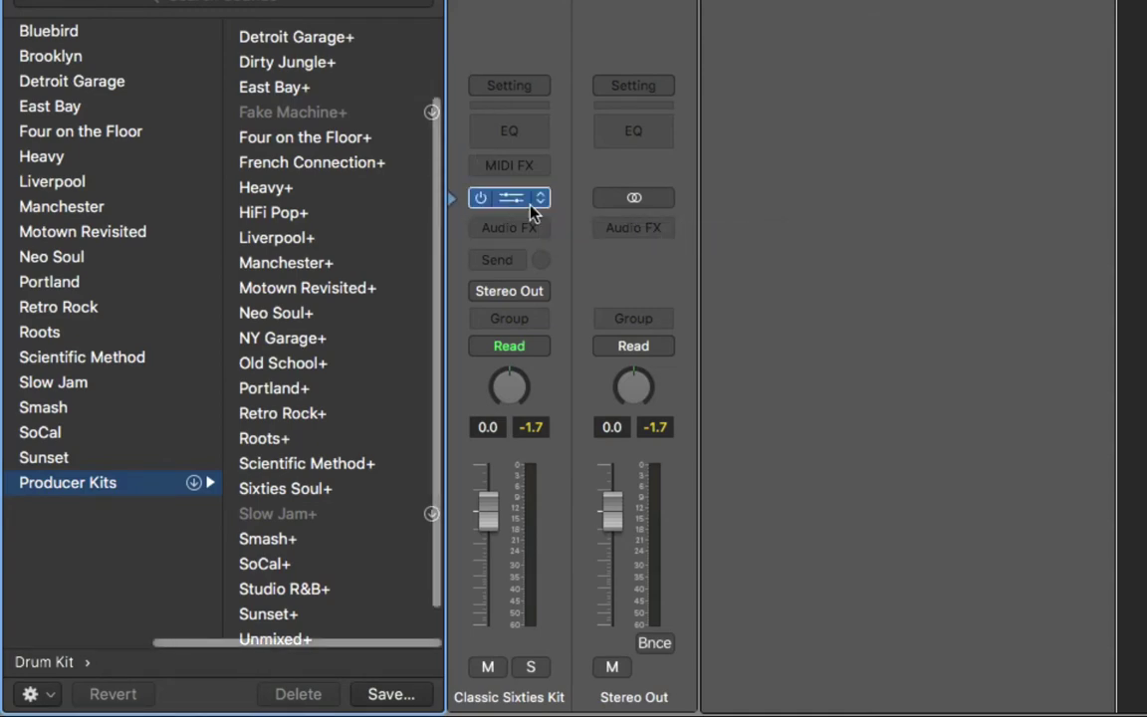
click(510, 198)
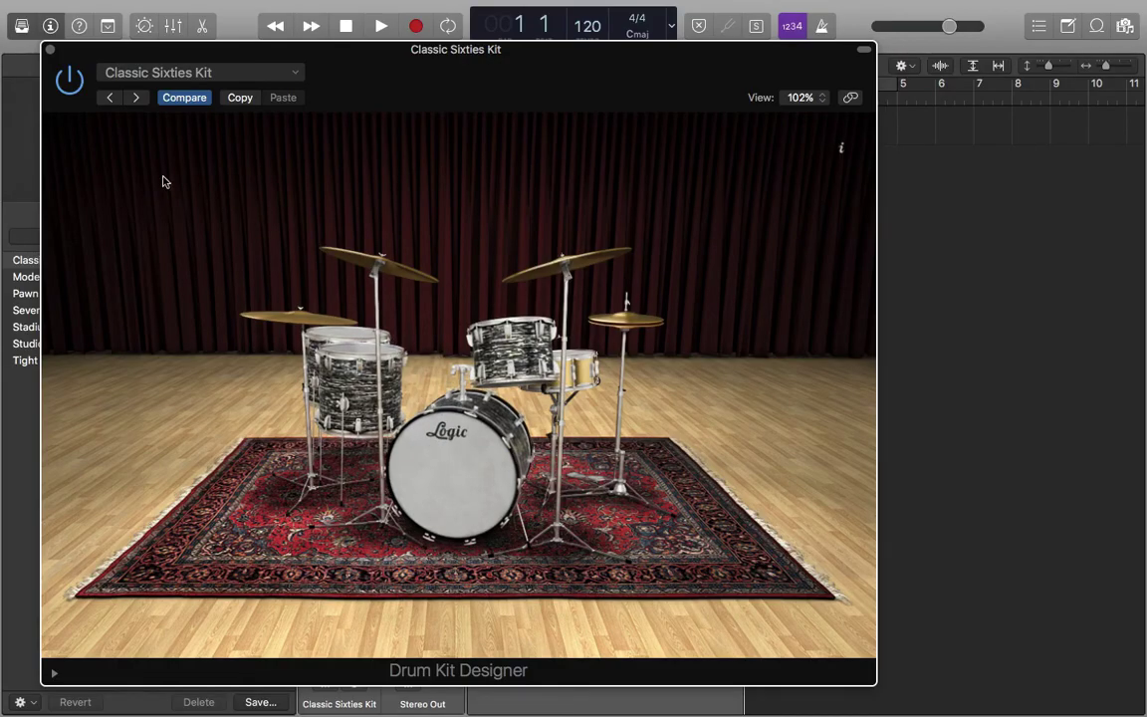
Switch the Classic Sixties Kit's Drum Kit Designer from Multi-Output to Stereo mode.
click(49, 49)
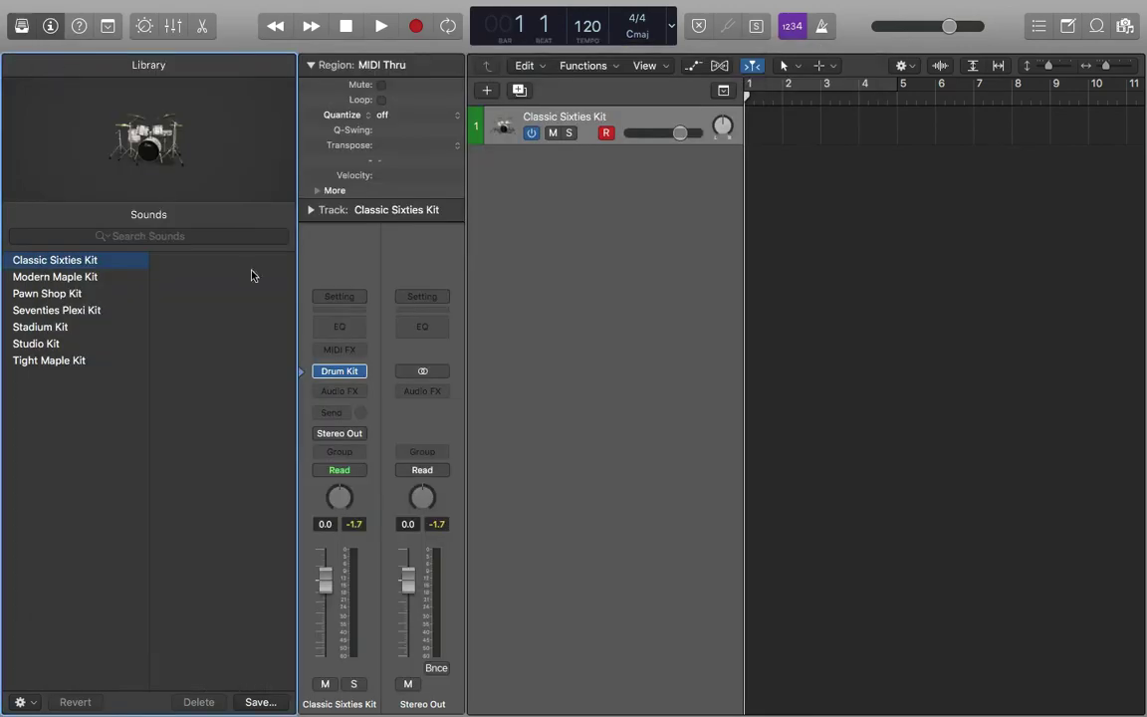
click(339, 370)
mouse_move(422, 438)
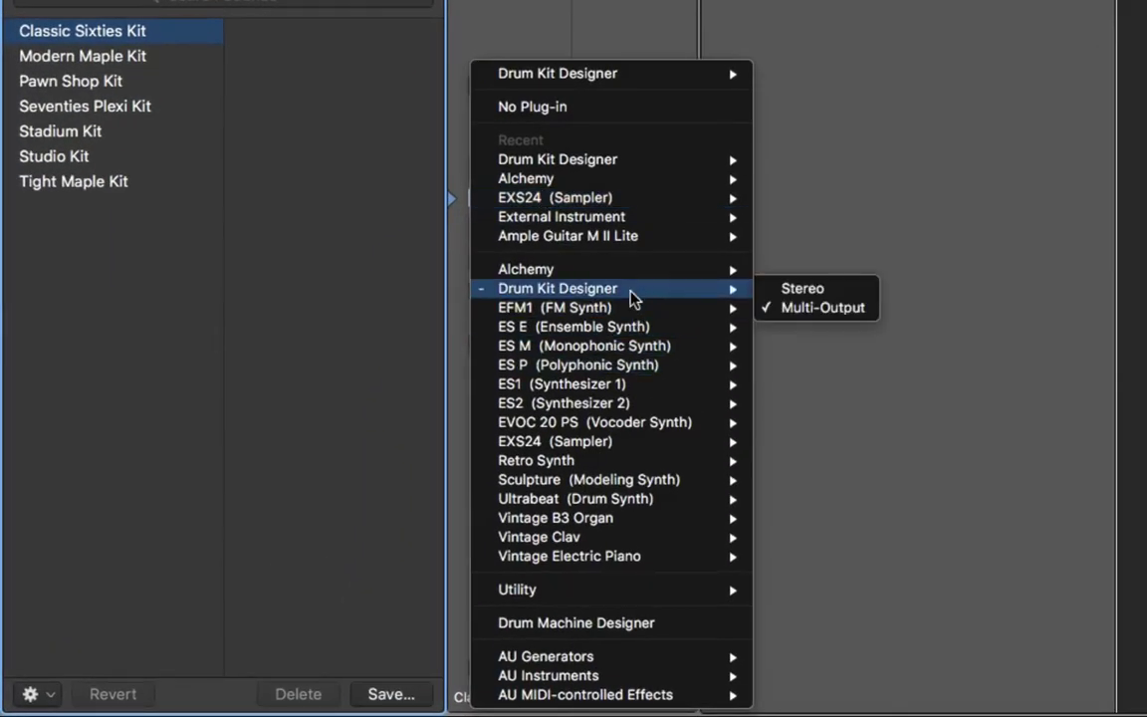
click(830, 288)
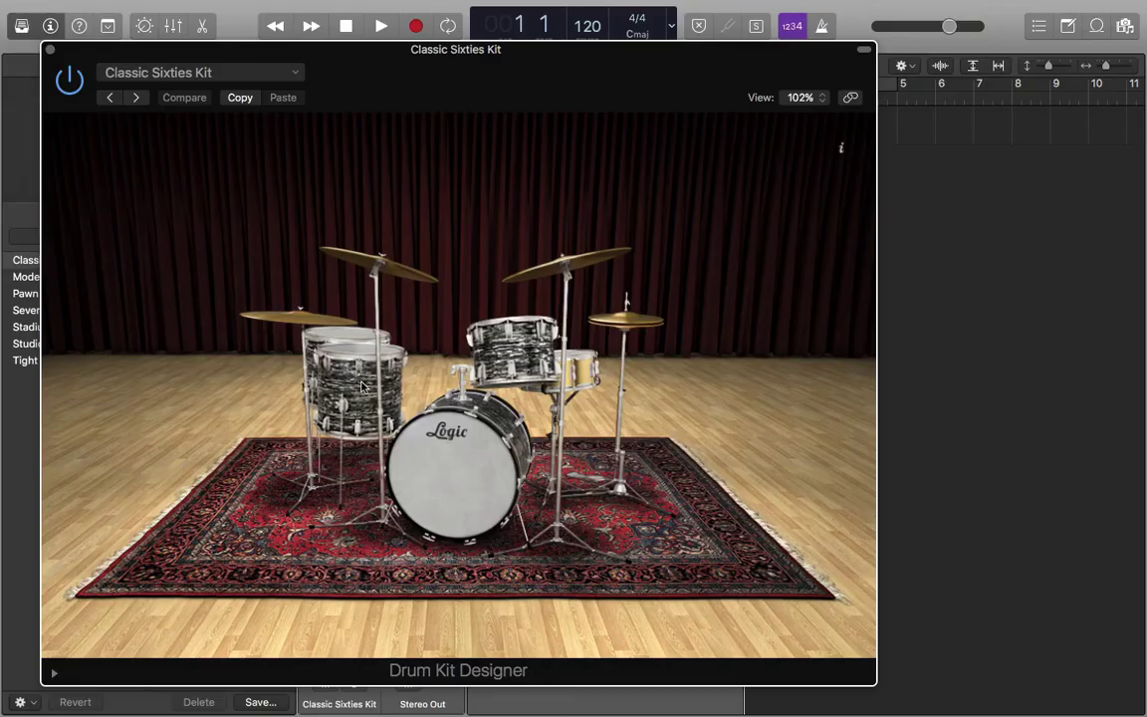
Look through the tom choices, with the Classic Sixties toms still selected.
click(363, 387)
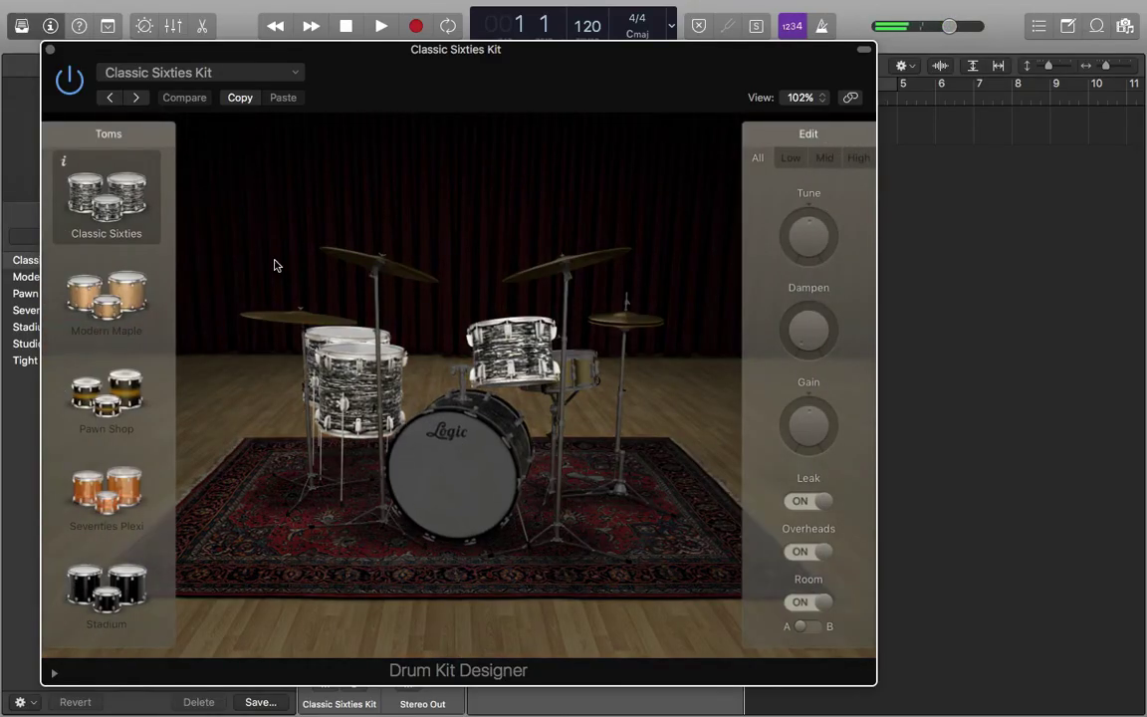
scroll(116, 282, down, 1)
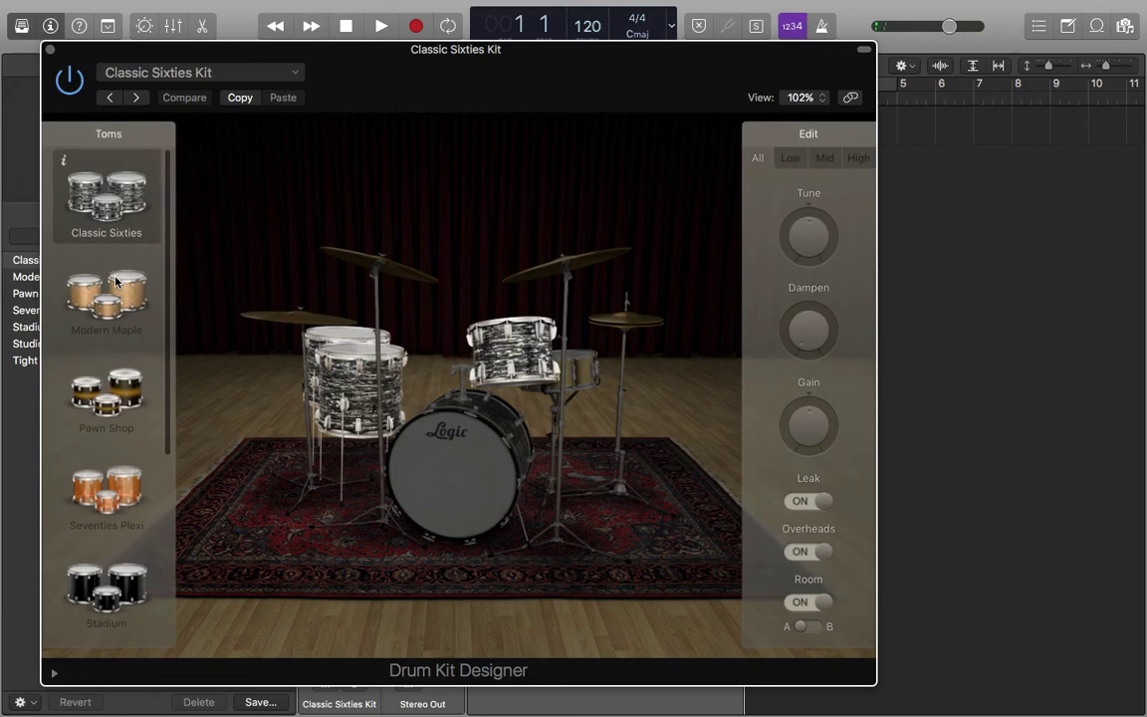
scroll(116, 282, down, 5)
scroll(116, 282, up, 5)
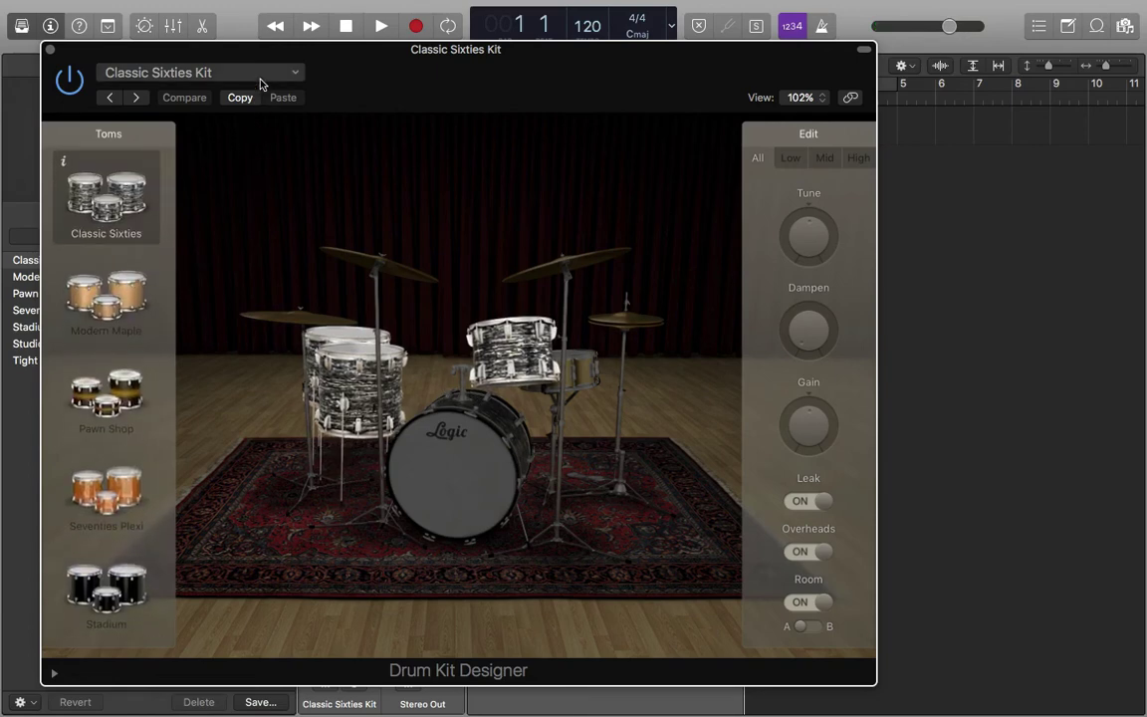
Load the Bluebird Kit preset and view its kick and snare choices.
click(136, 98)
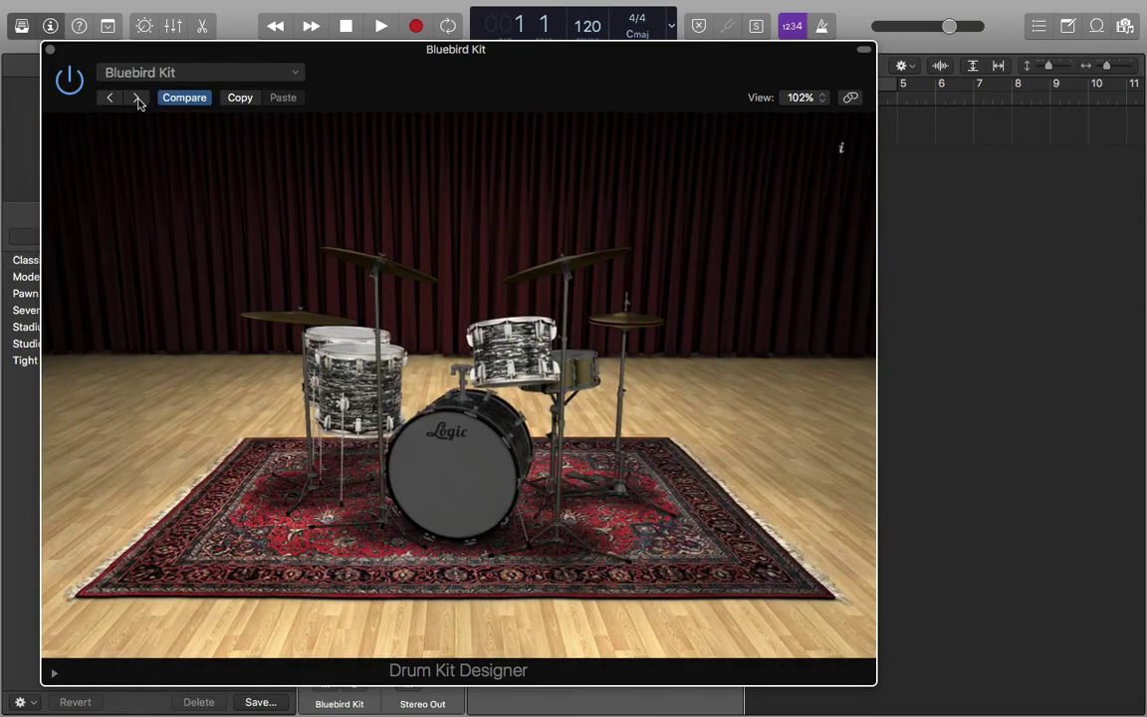
click(263, 70)
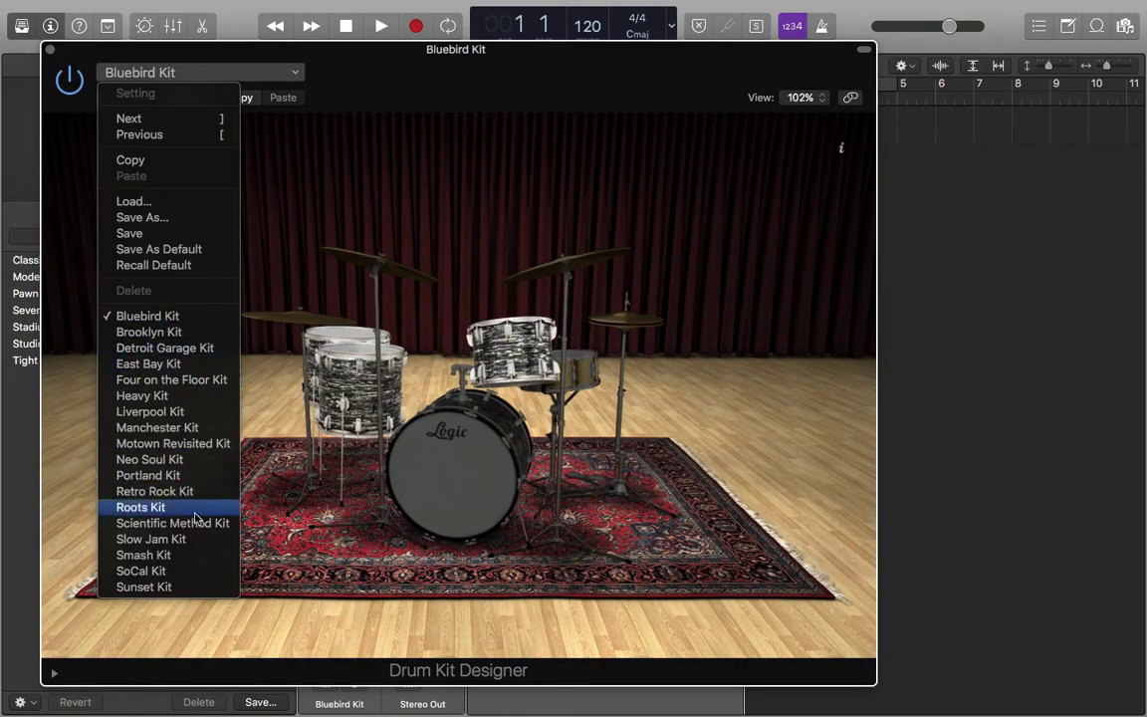
click(445, 187)
click(471, 469)
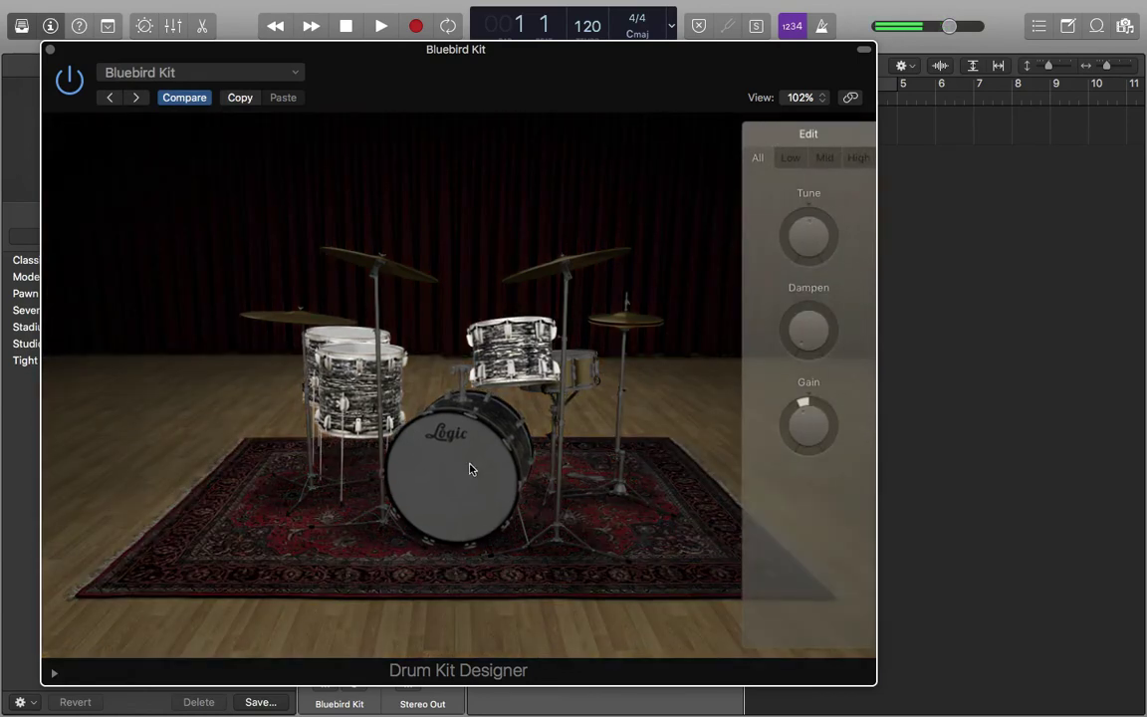
click(581, 374)
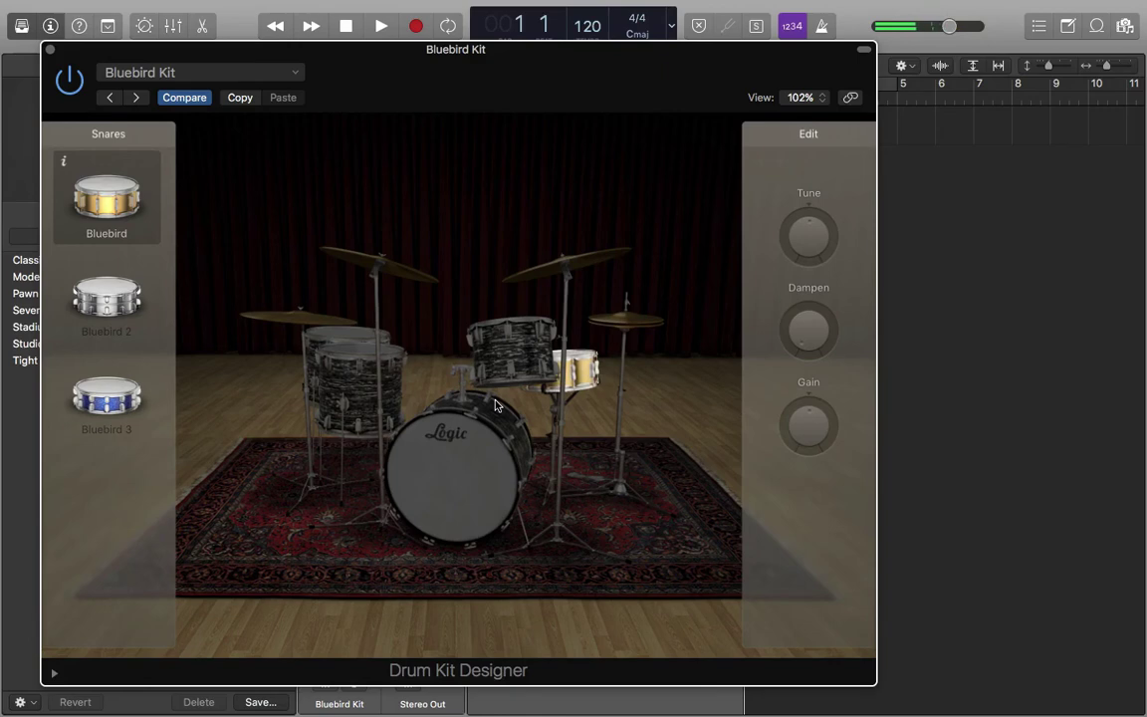